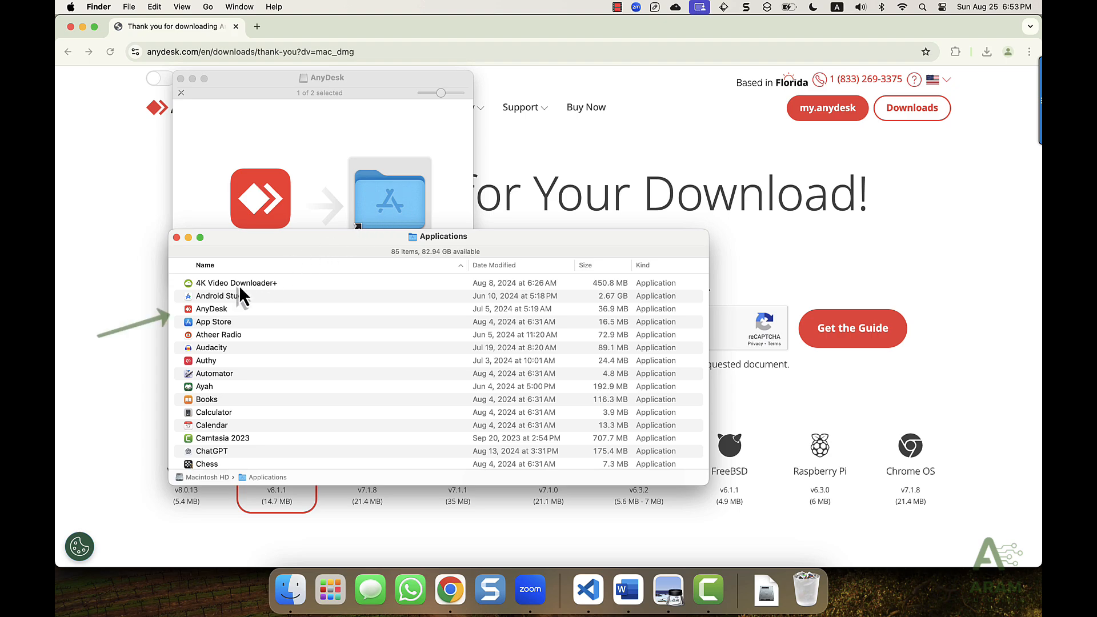
Step: Launch AnyDesk from Applications and approve the downloaded-from-internet warning with Open
double_click(193, 310)
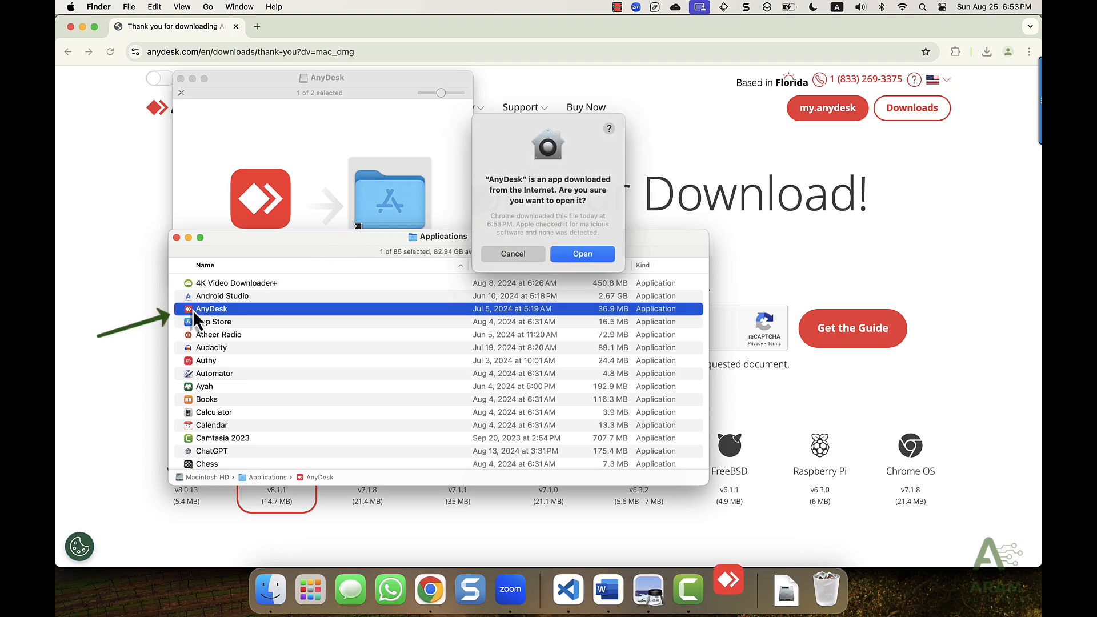
click(582, 255)
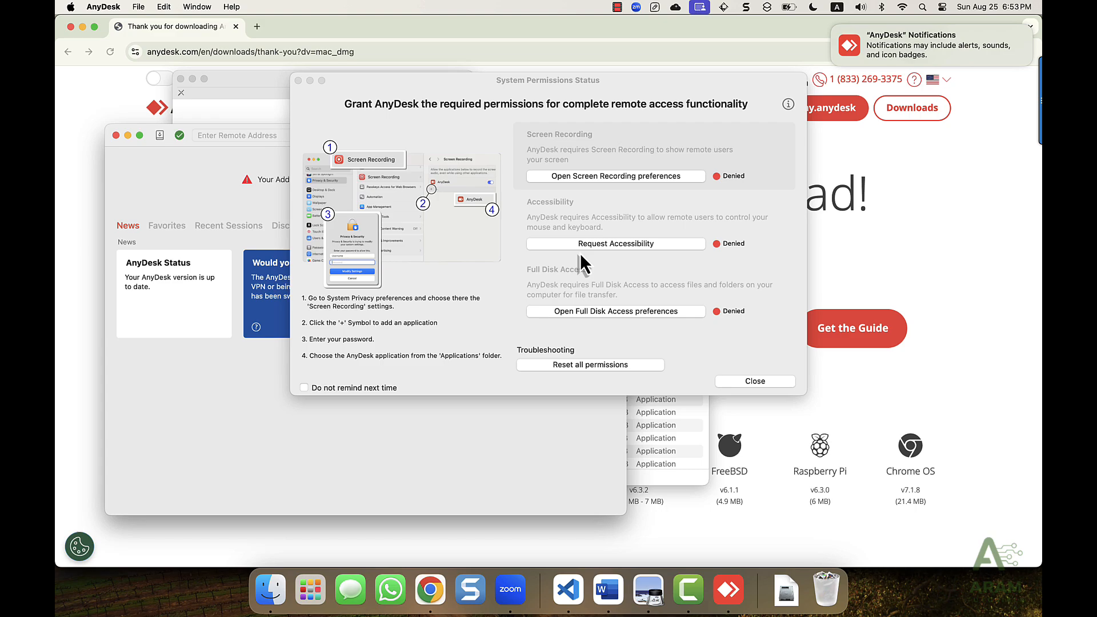
Step: Switch on AnyDesk's Screen Recording access, choose Later on the quit prompt, and close System Settings
click(560, 175)
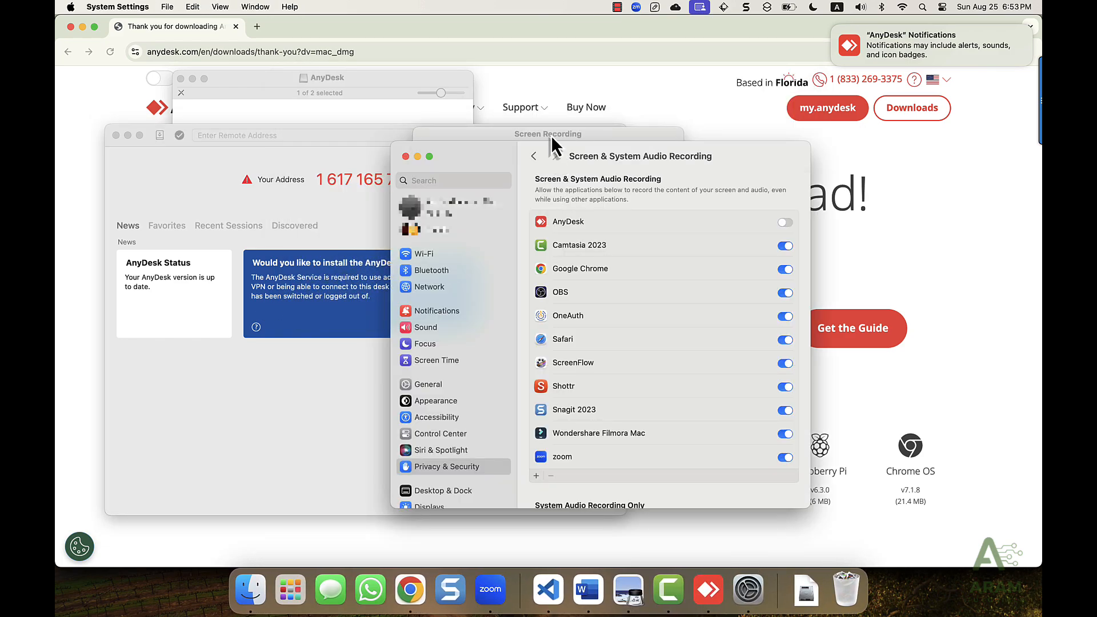
click(786, 224)
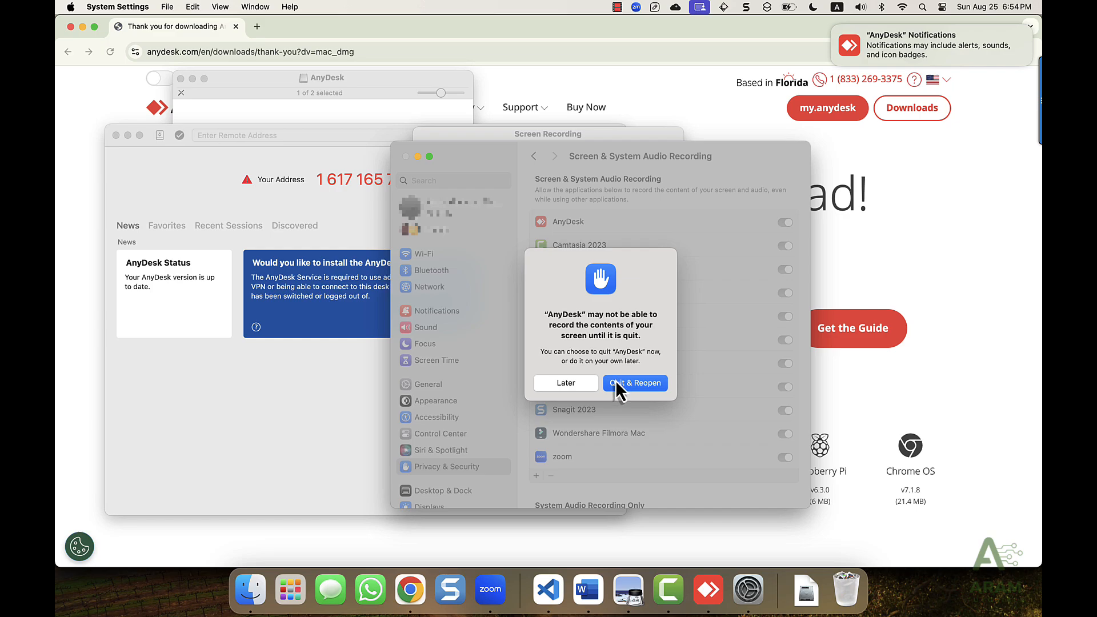
click(590, 395)
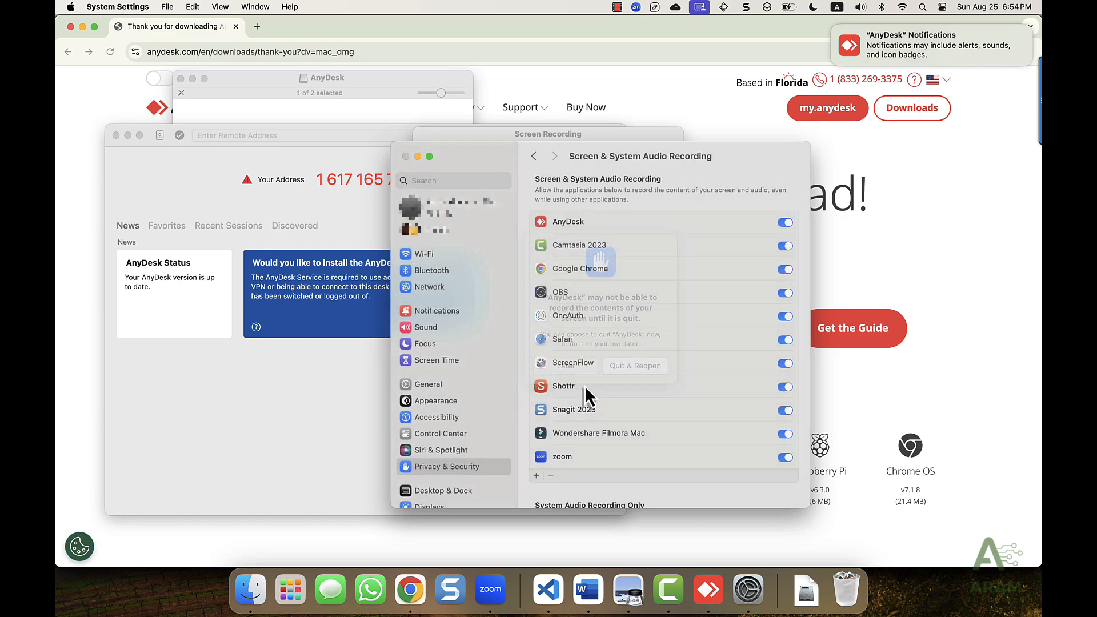
click(406, 157)
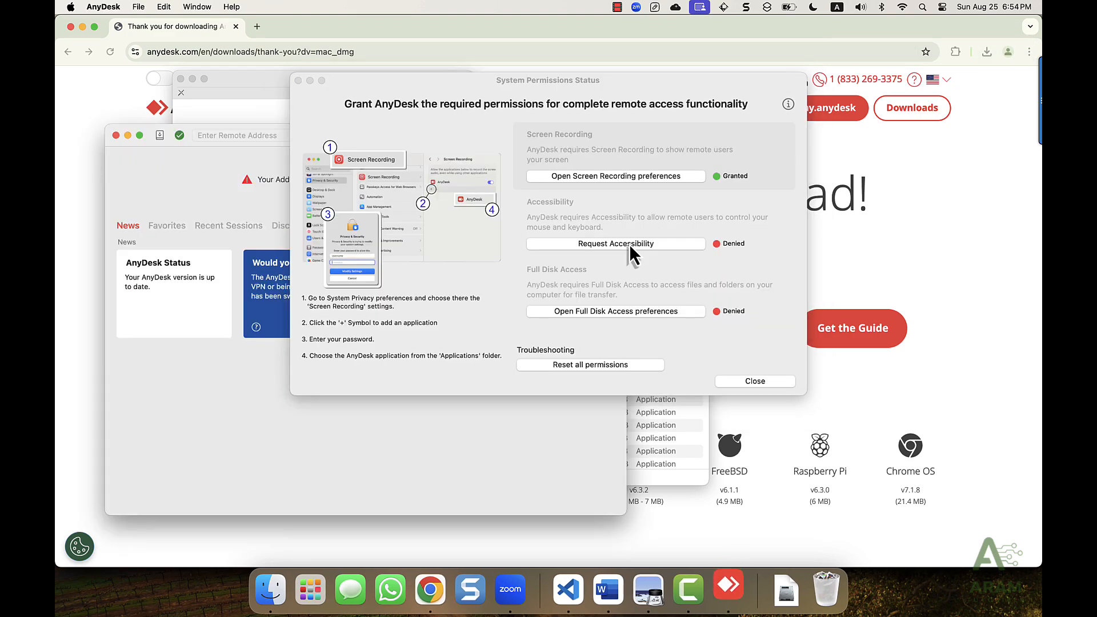
Step: Enable AnyDesk under Accessibility, then close System Settings and the permissions status window
click(630, 245)
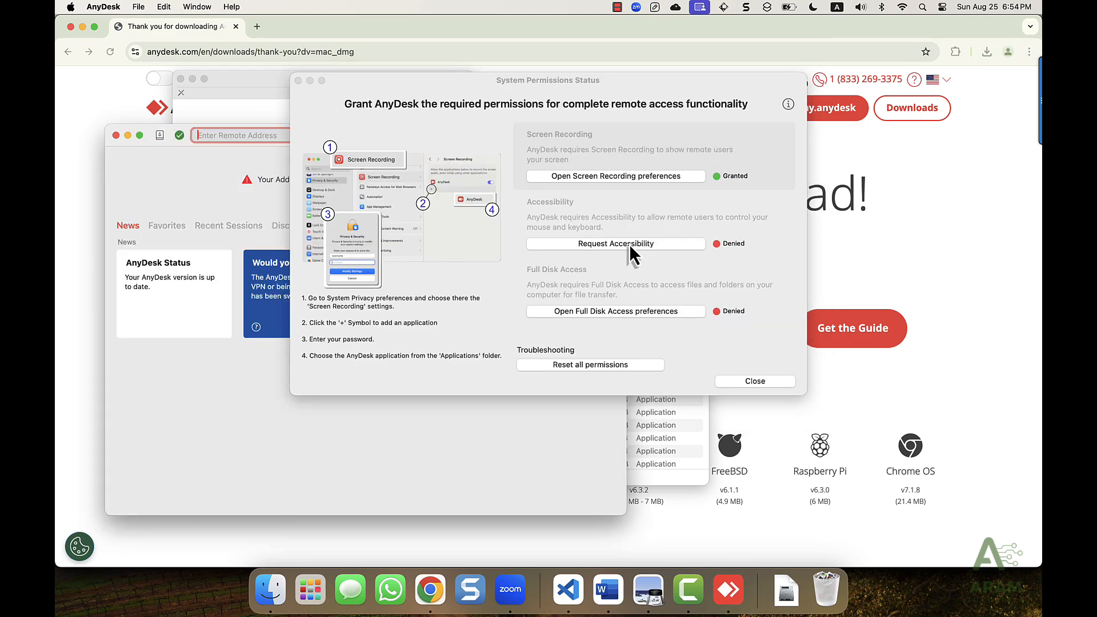
click(629, 245)
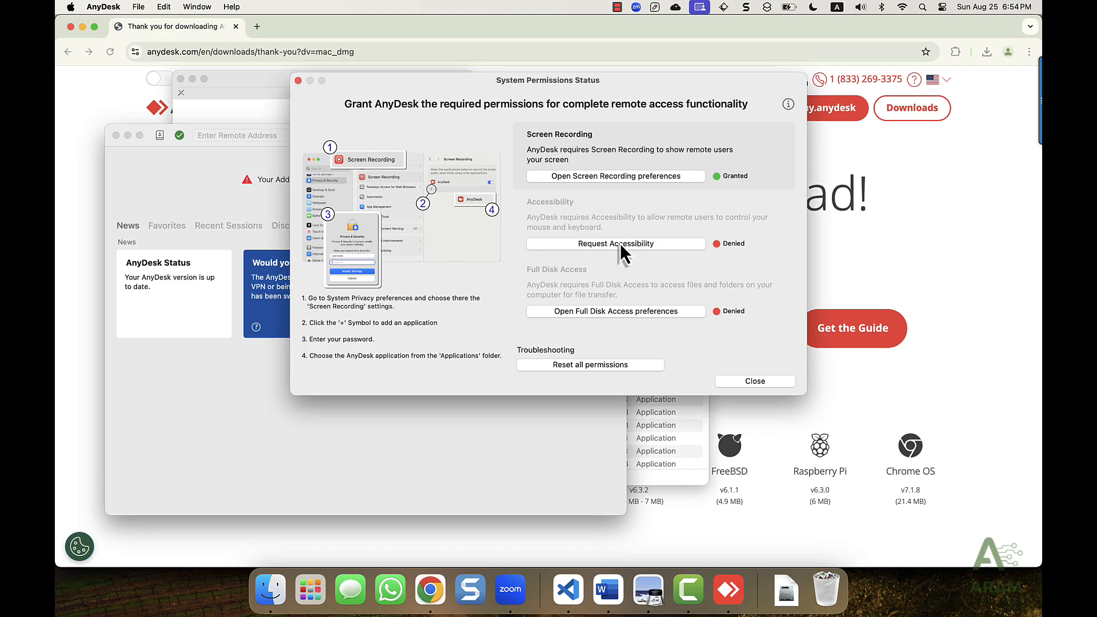
click(620, 244)
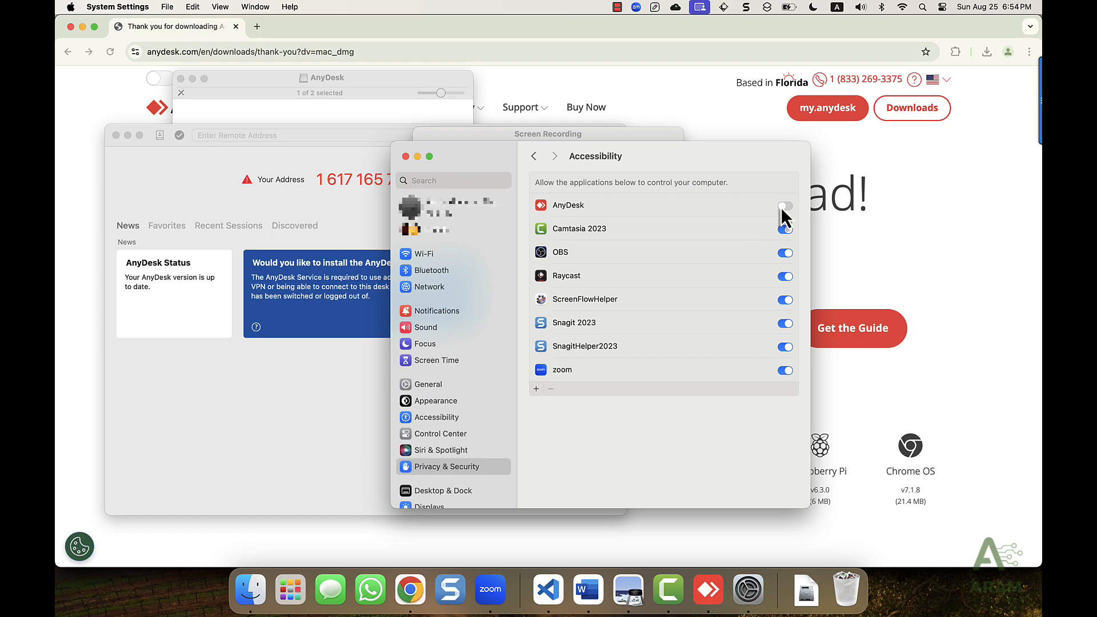
click(783, 207)
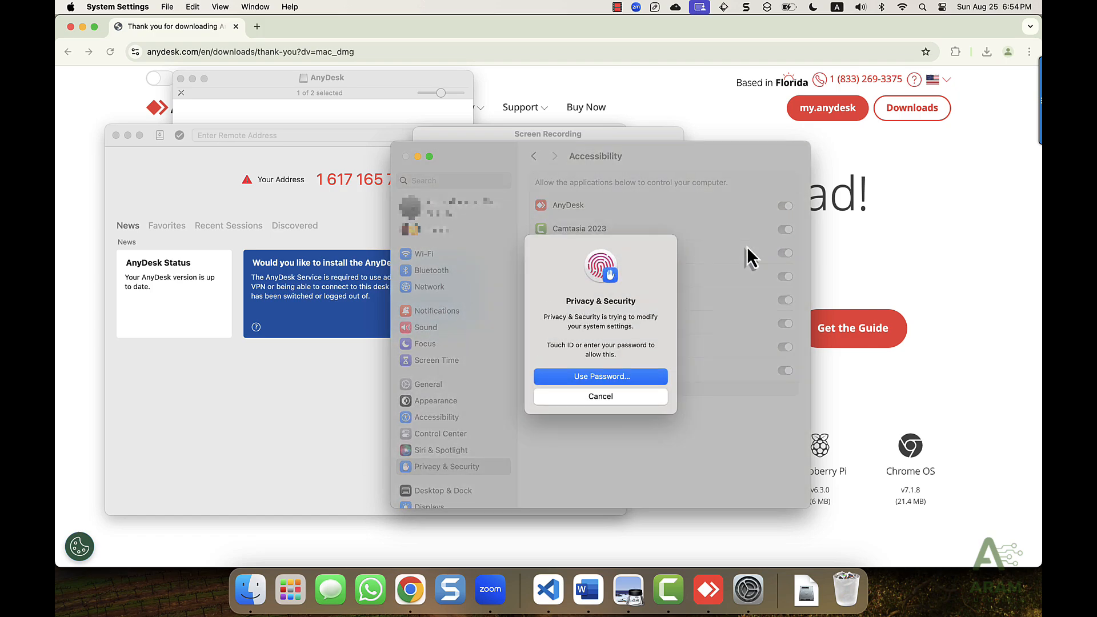
click(405, 156)
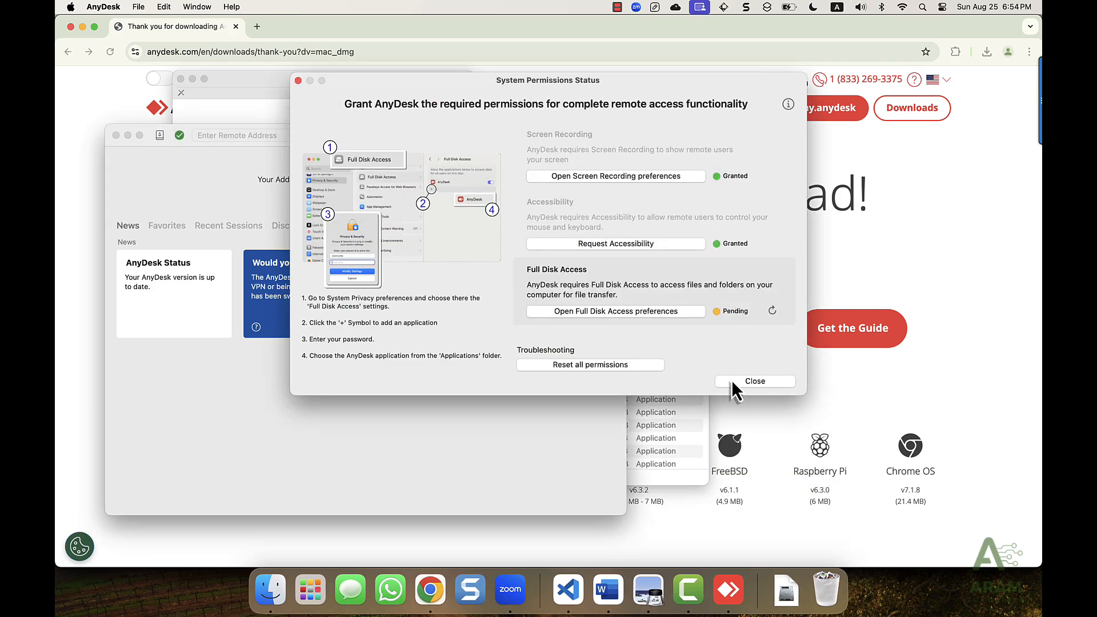
click(733, 381)
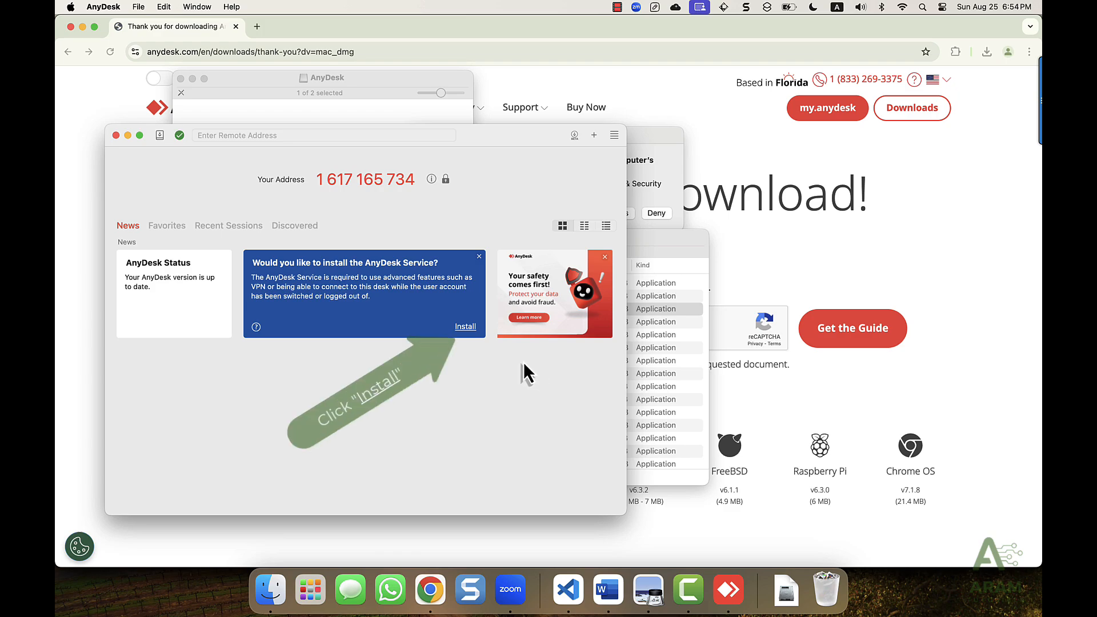
Step: Install the AnyDesk Service, authorizing it with the Mac administrator password
click(466, 328)
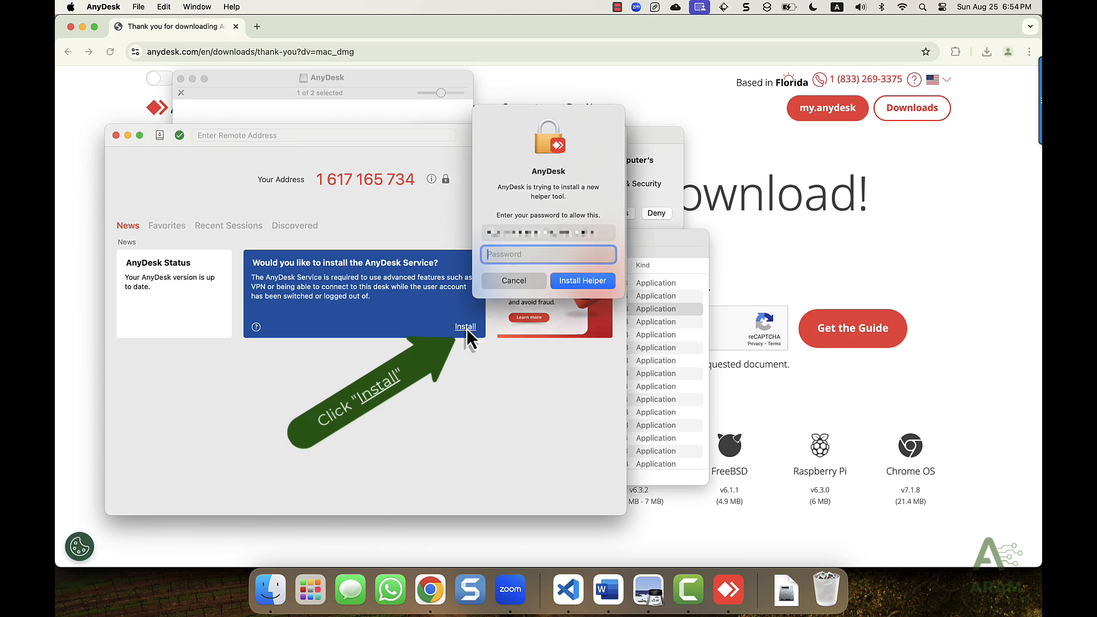
text(••••••••)
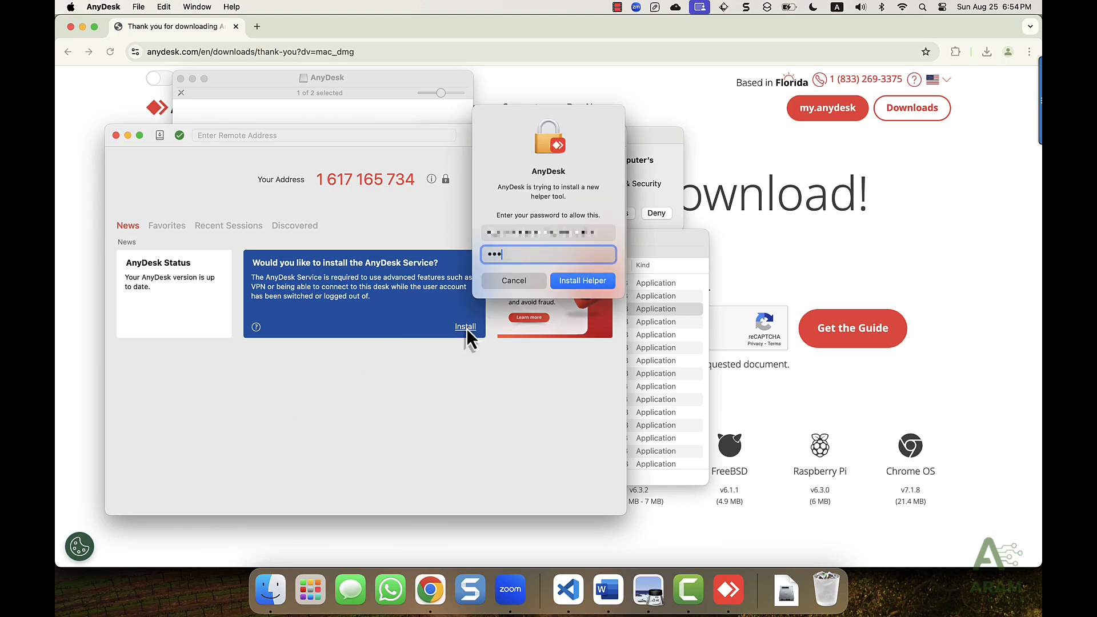
text(•)
key(Return)
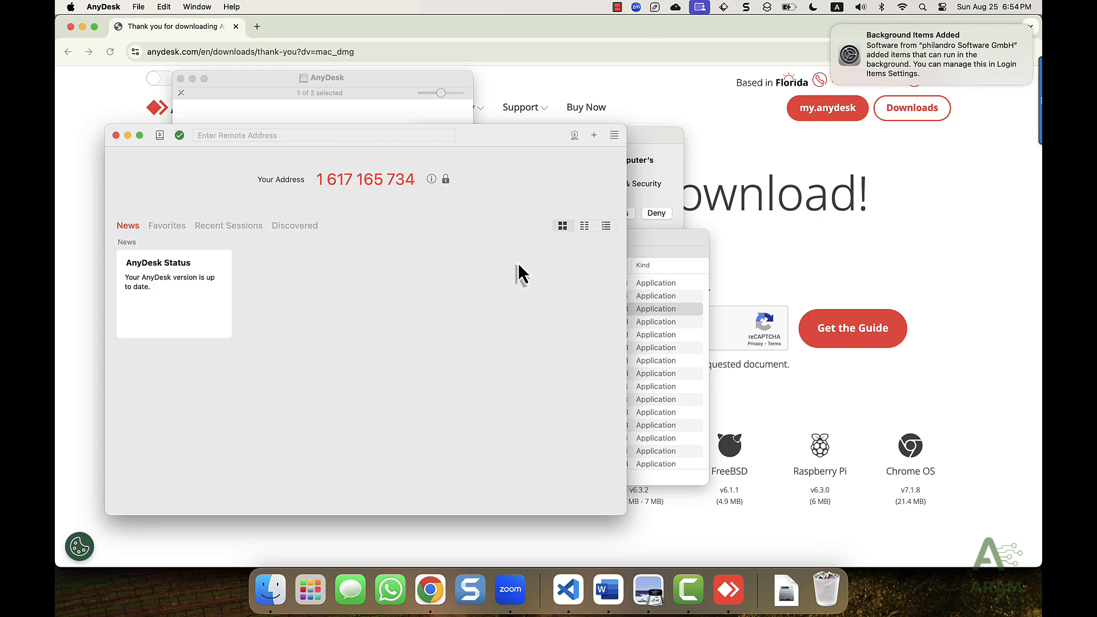
click(615, 139)
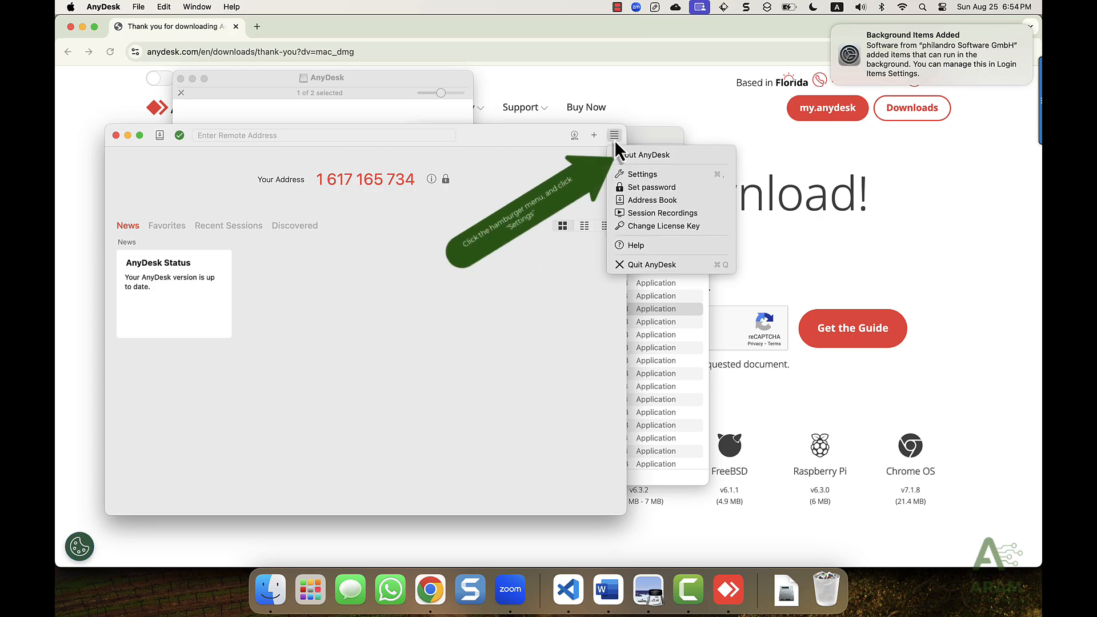
Step: Open AnyDesk's Access settings and unlock them with the administrator password
click(626, 177)
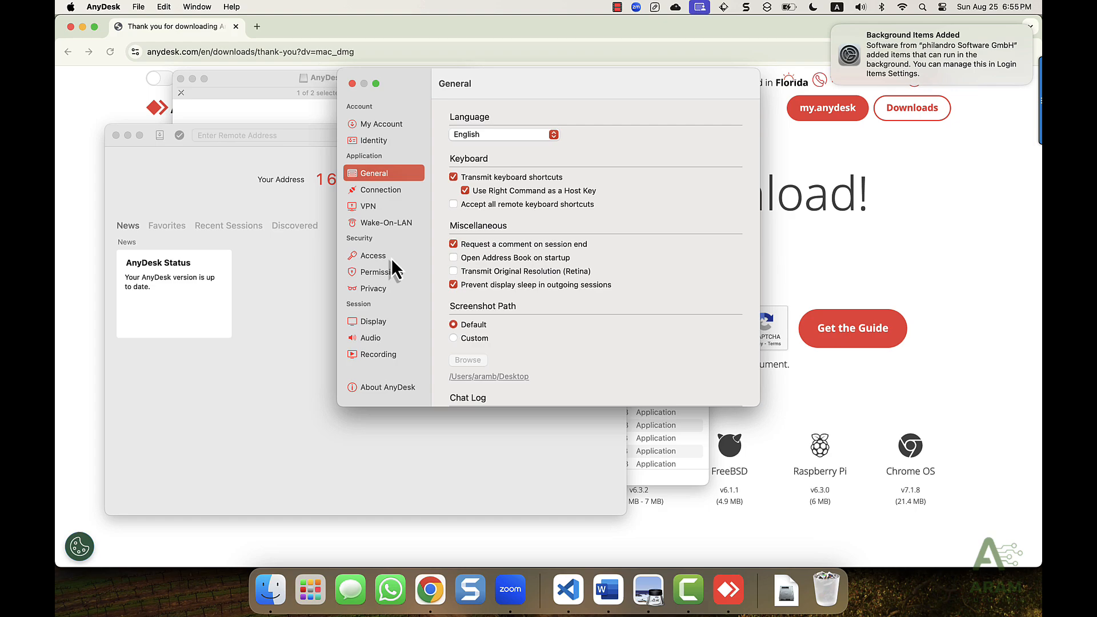
click(393, 260)
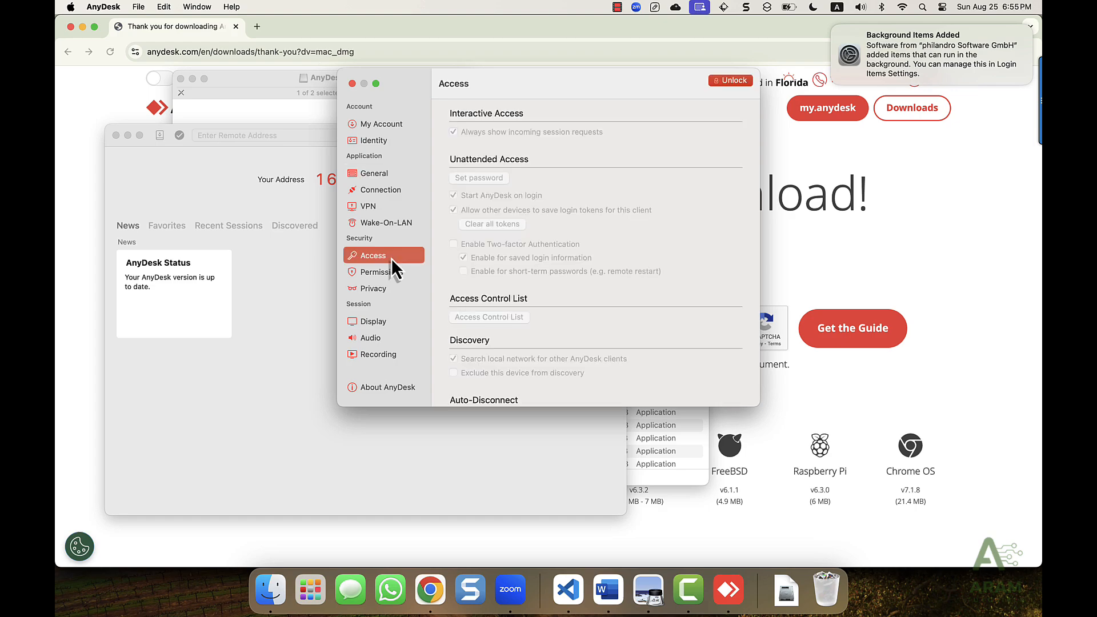
click(718, 82)
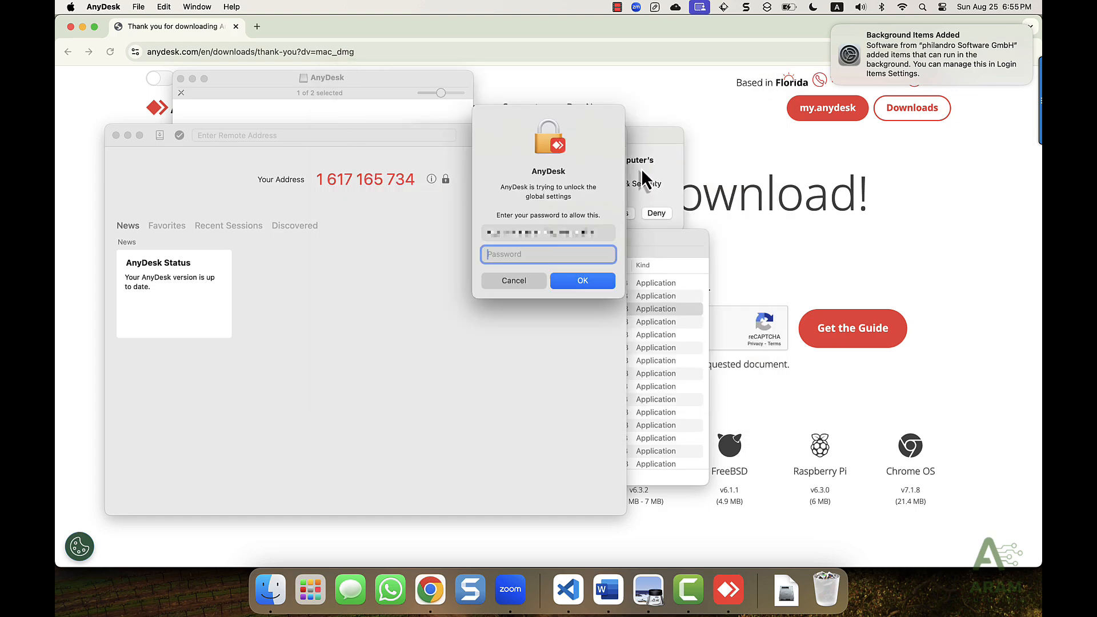
text(*********)
key(Return)
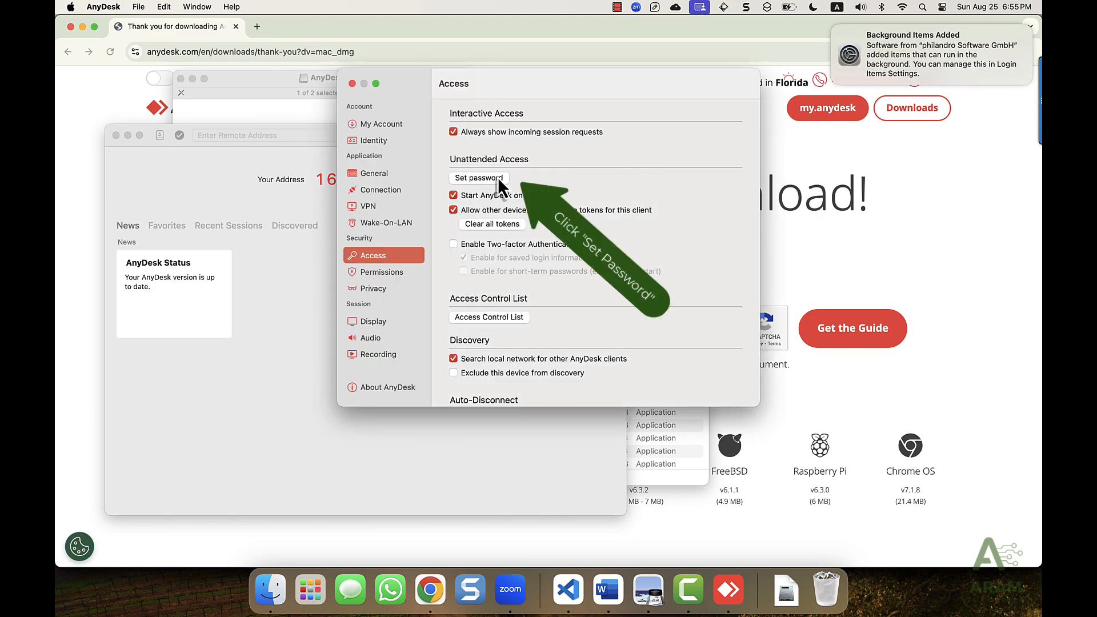
Step: Set and confirm the unattended-access password, then close the permission profile and Access settings
click(479, 178)
text(*)
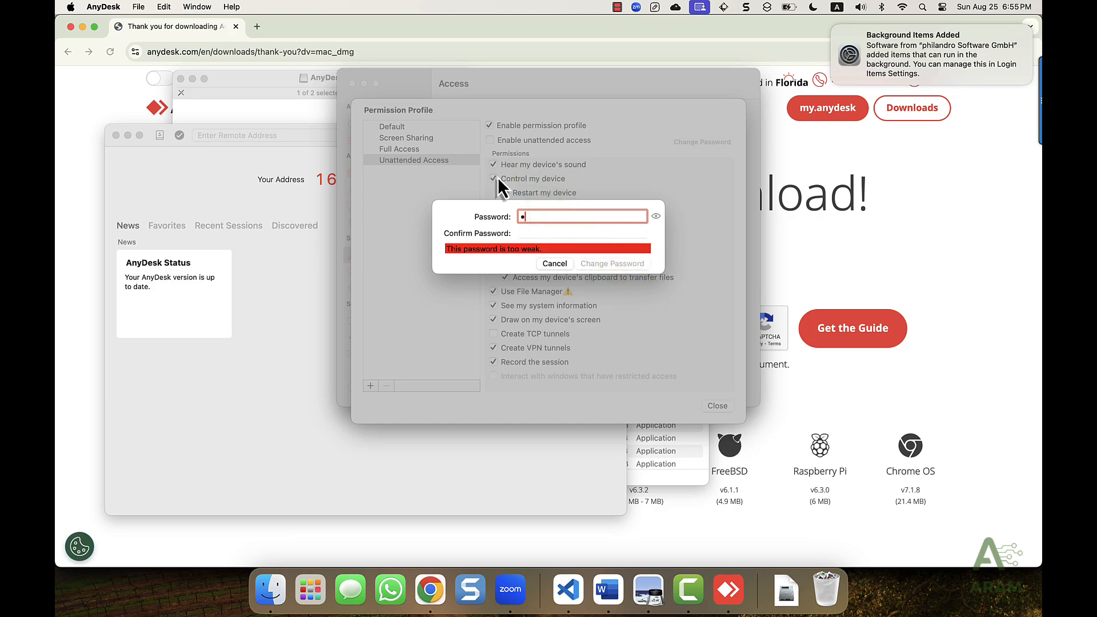
text(*)
key(BackSpace)
text(**********)
key(Tab)
text(*)
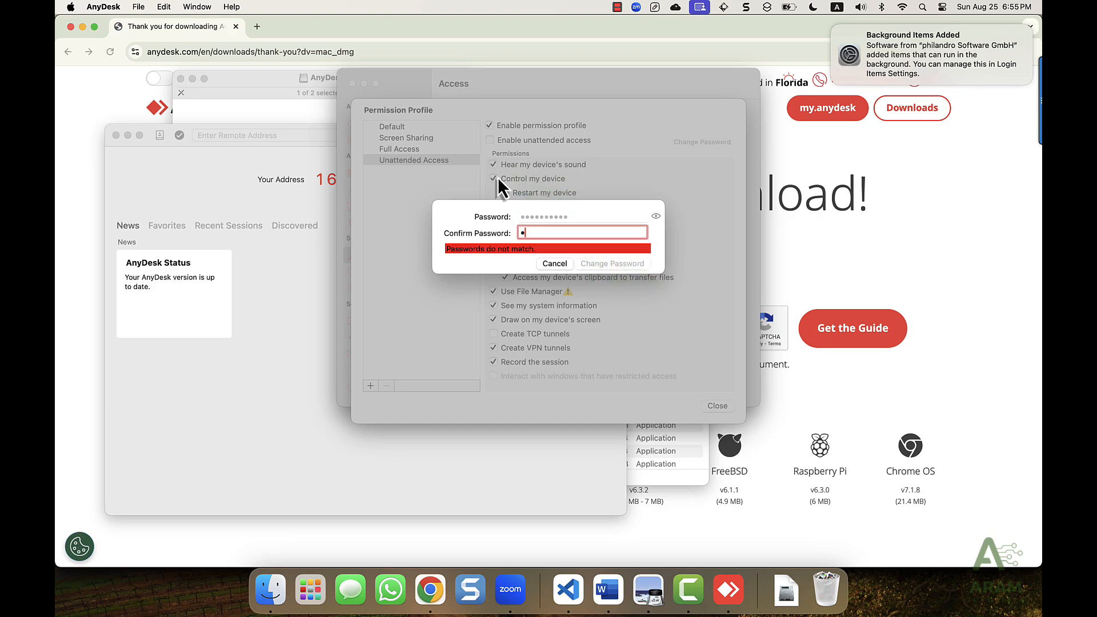
text(**********)
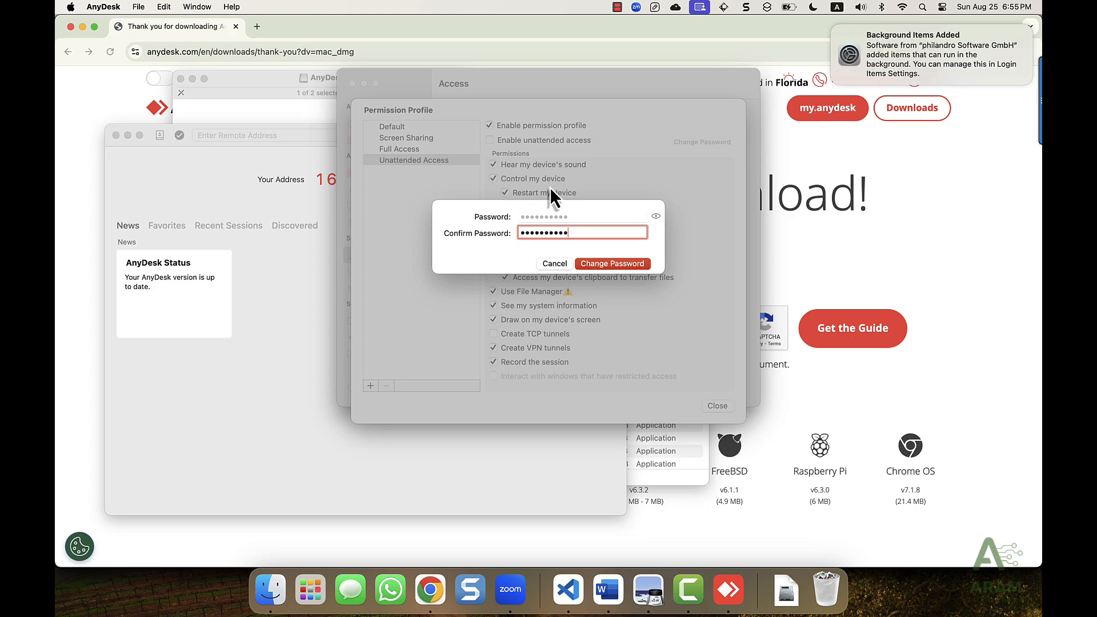
key(Return)
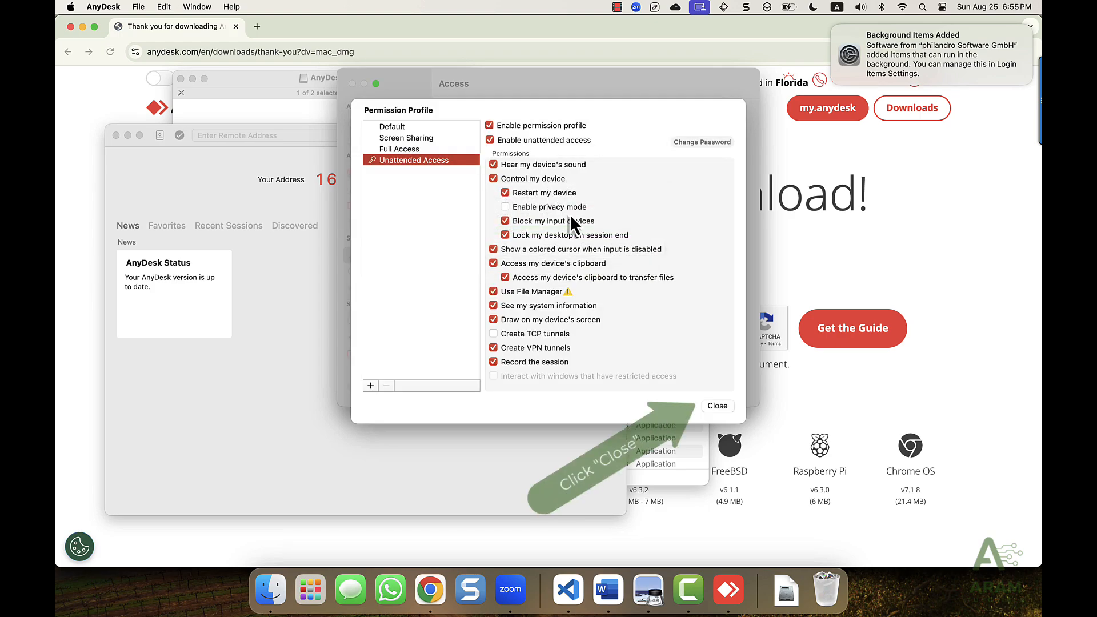
click(711, 406)
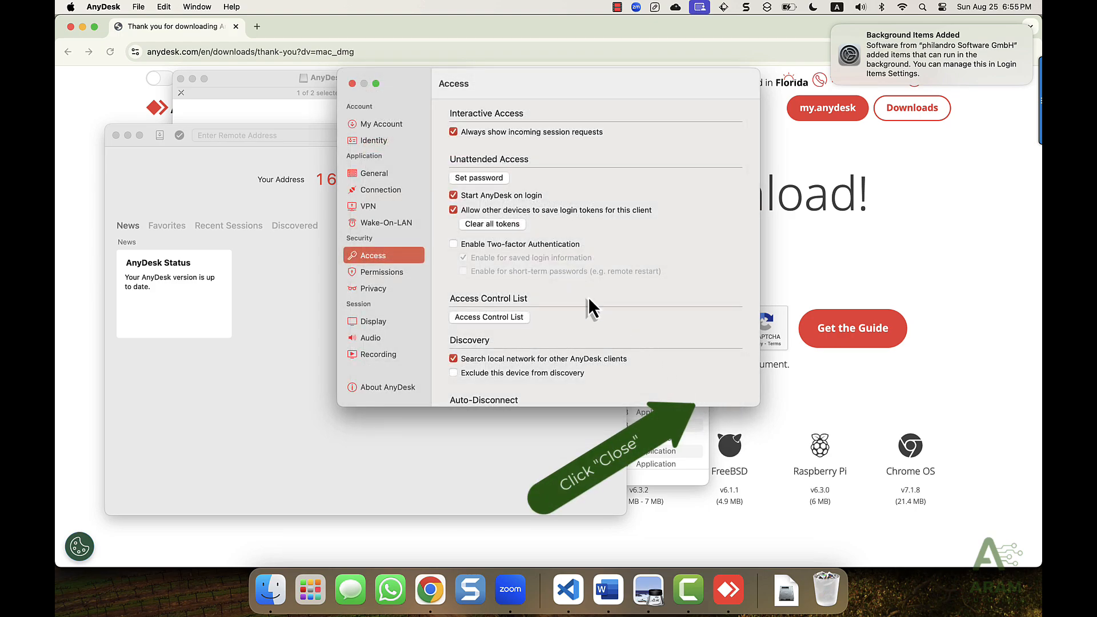
click(353, 84)
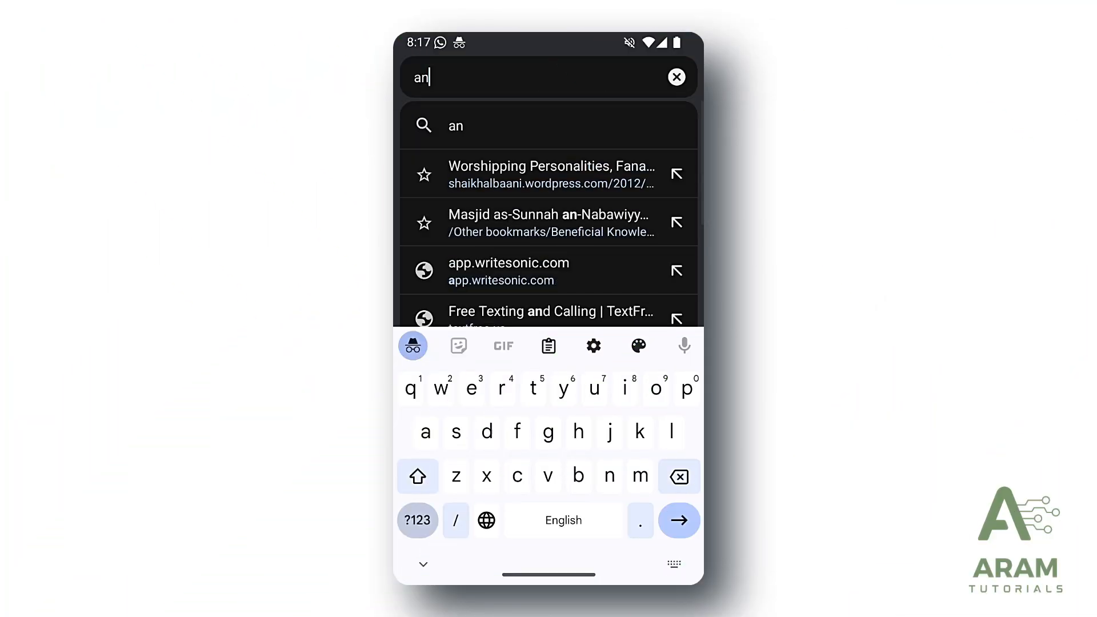
Step: Go to anydesk.com, install AnyDesk Remote Desktop from its Play Store listing, and open it
text(yde)
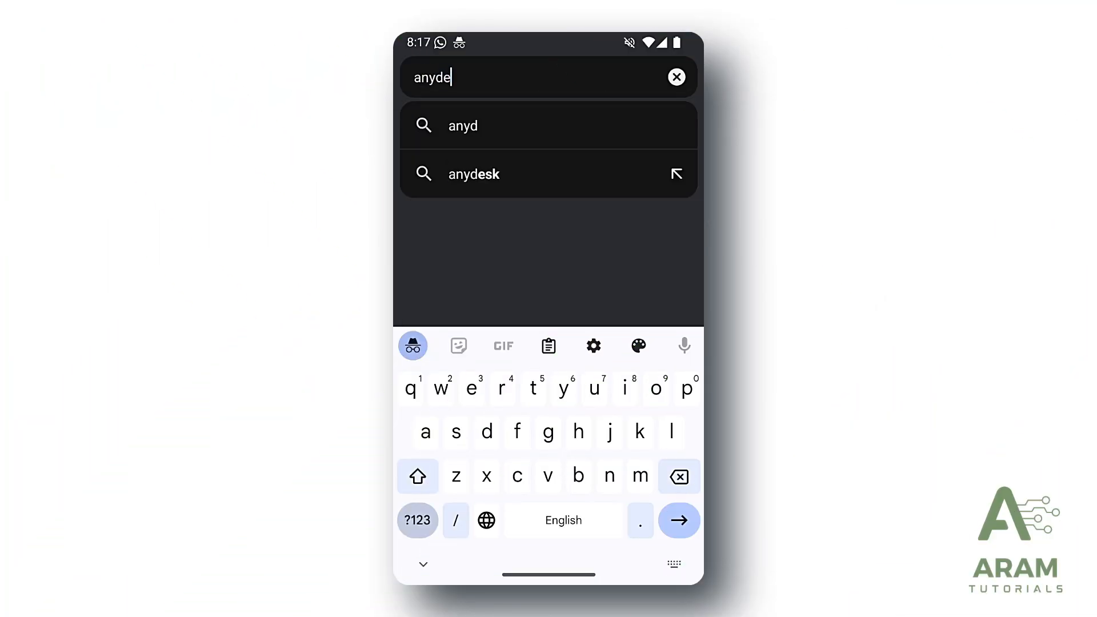
text(sk)
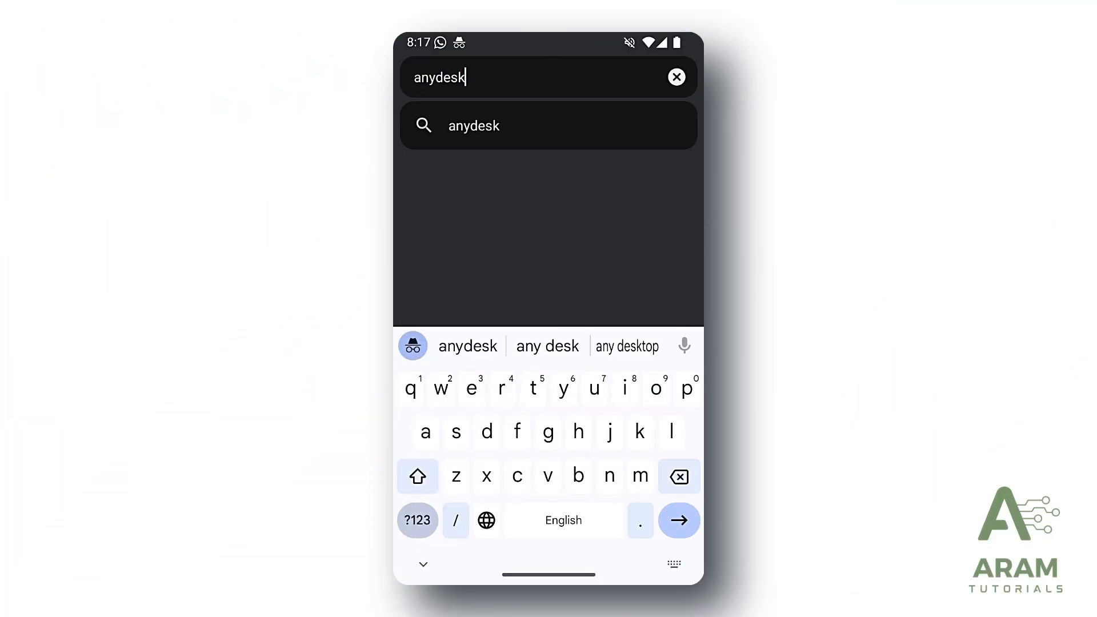
text(.com)
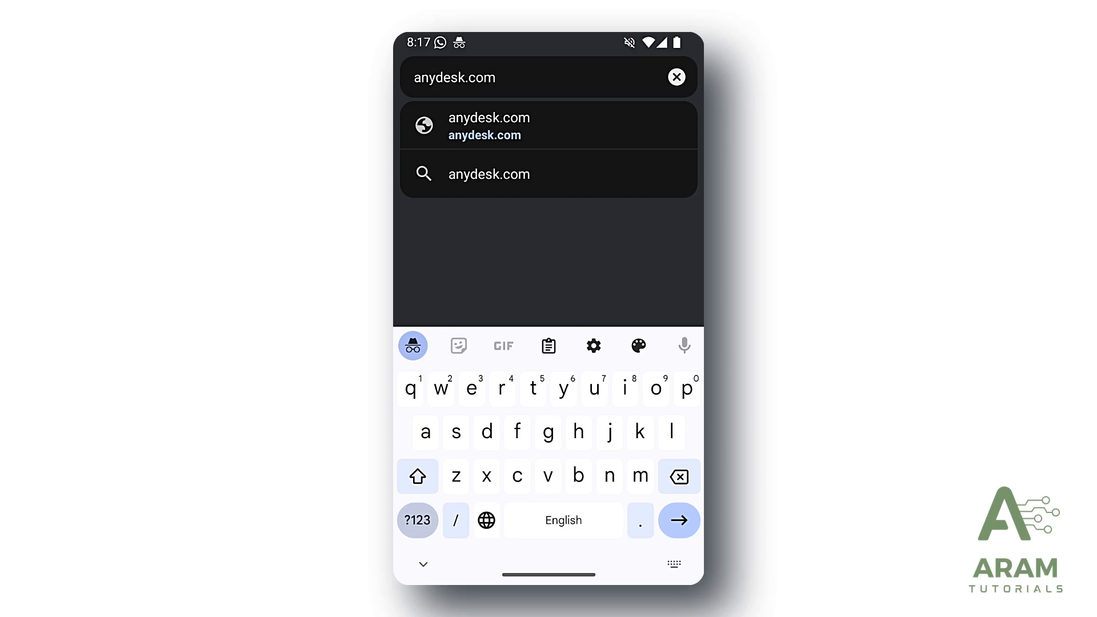
key(Return)
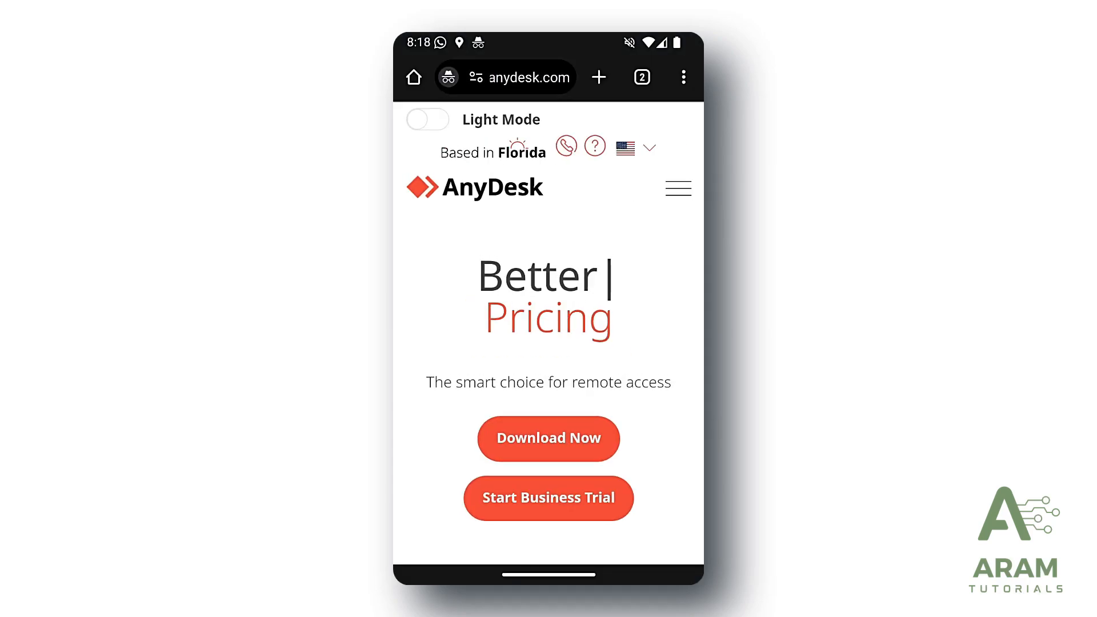
click(548, 438)
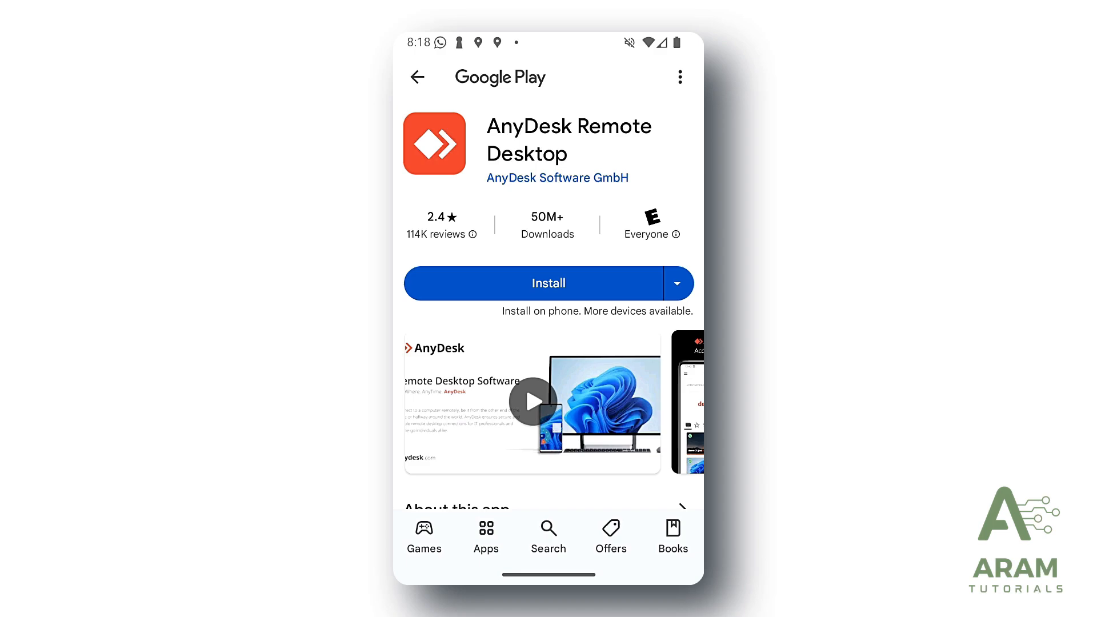
click(549, 283)
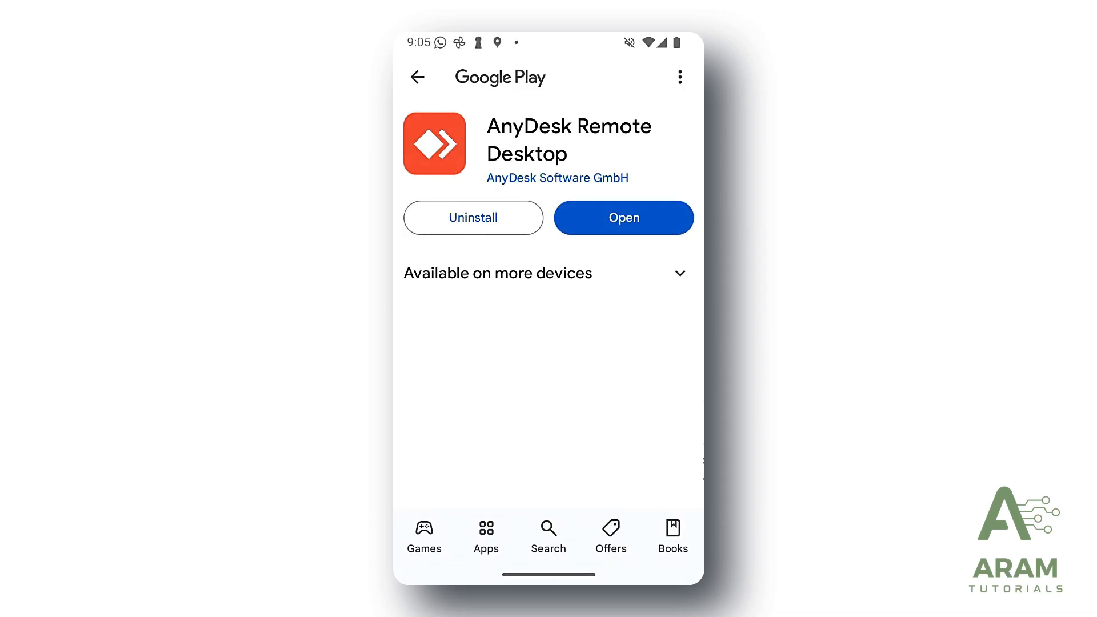
click(624, 218)
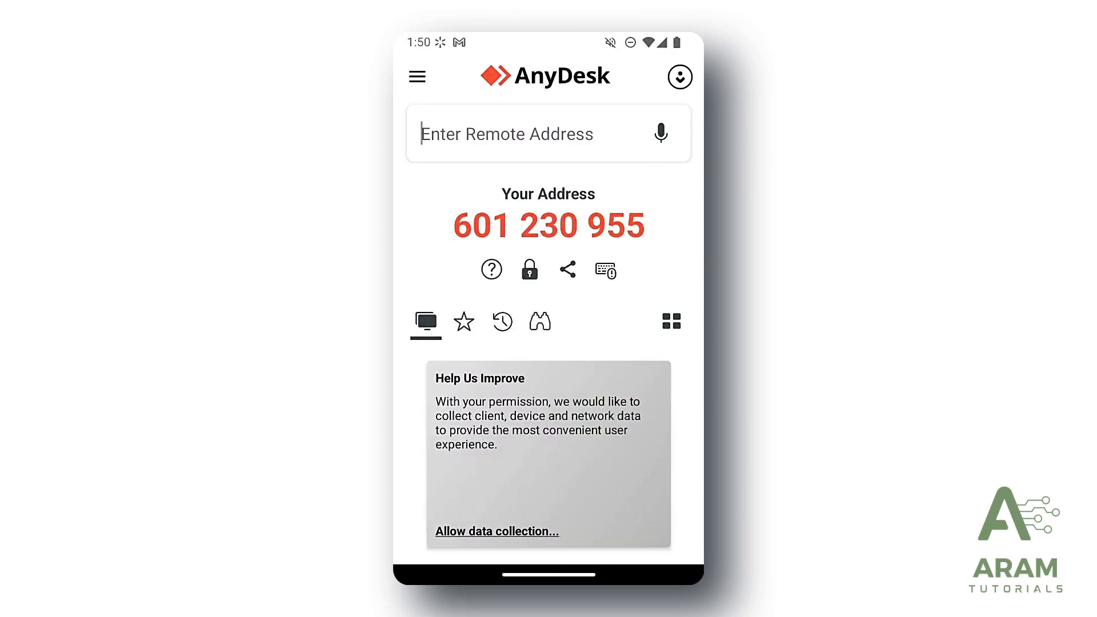
Step: Connect to the Mac's AnyDesk address and authorize with the unattended-access password
click(508, 133)
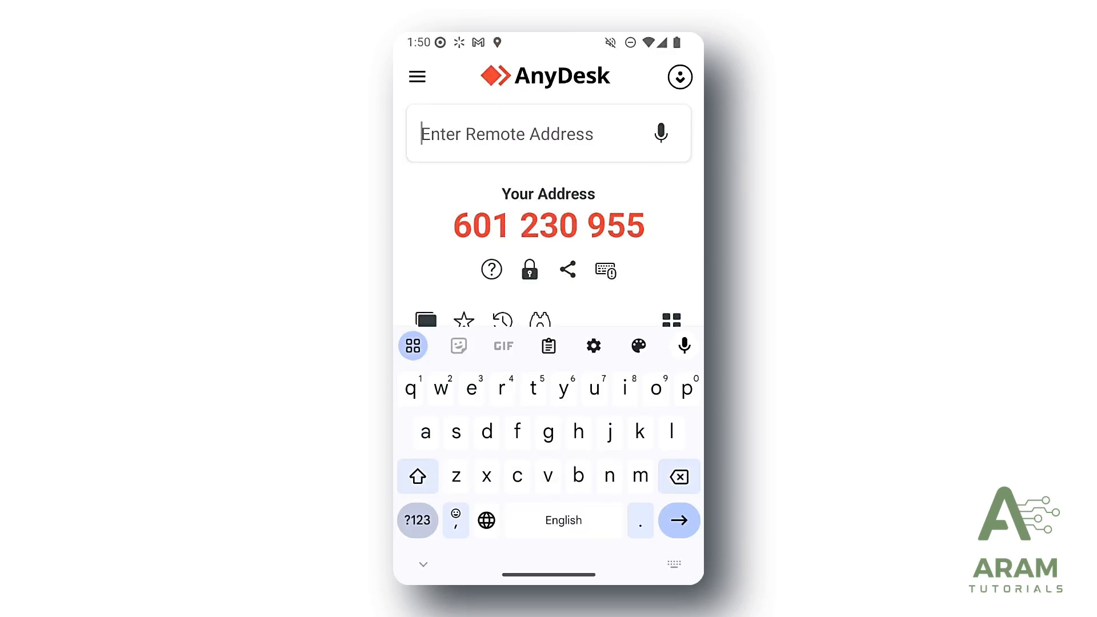
click(417, 521)
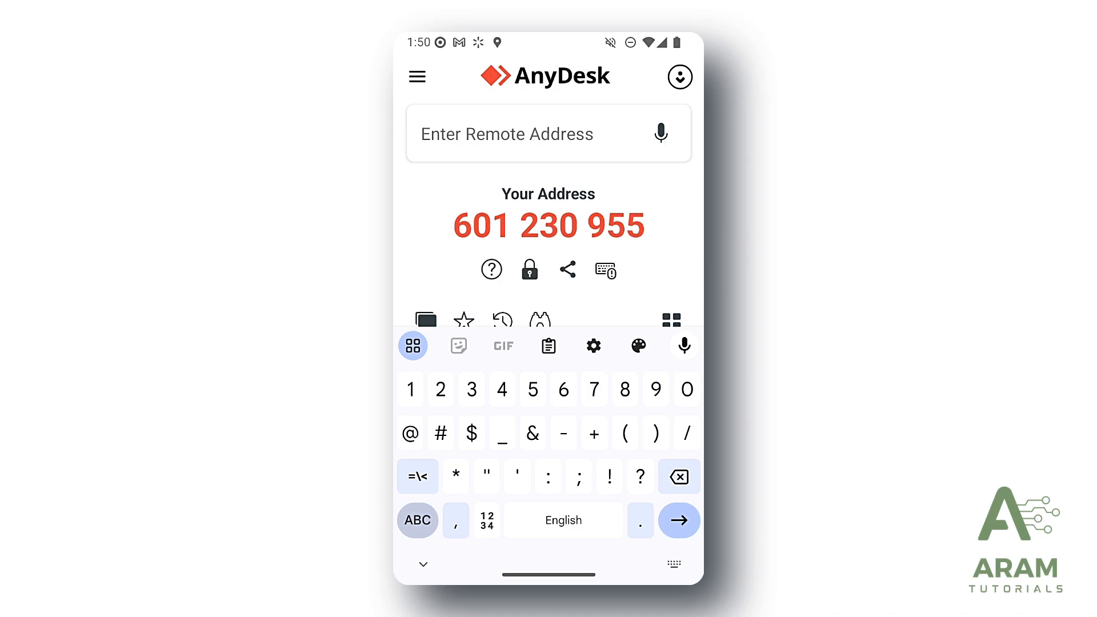
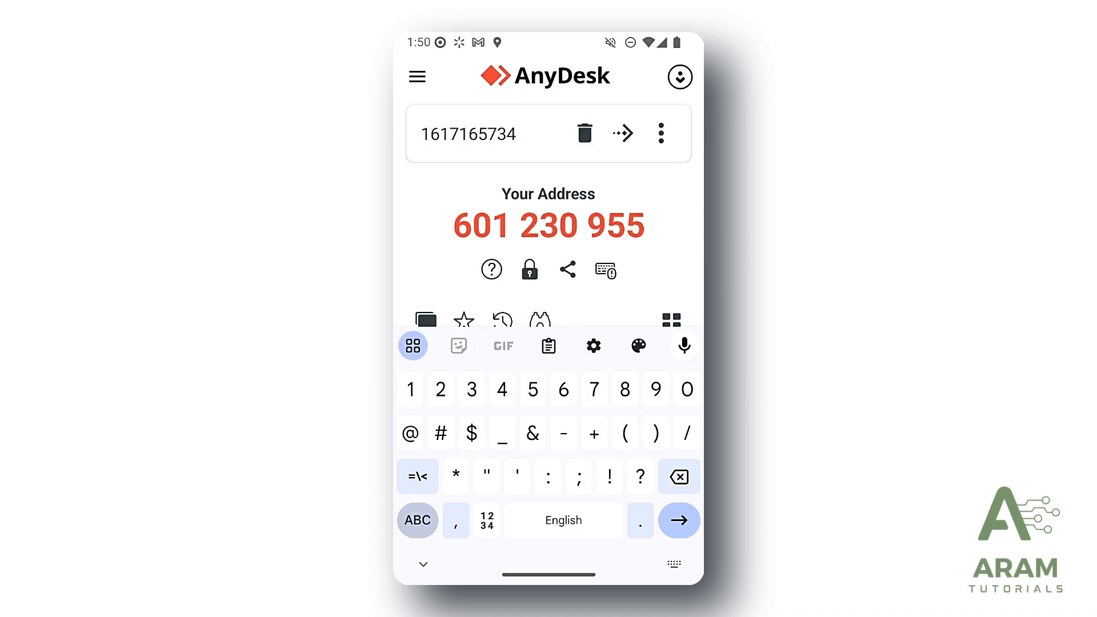
key(Return)
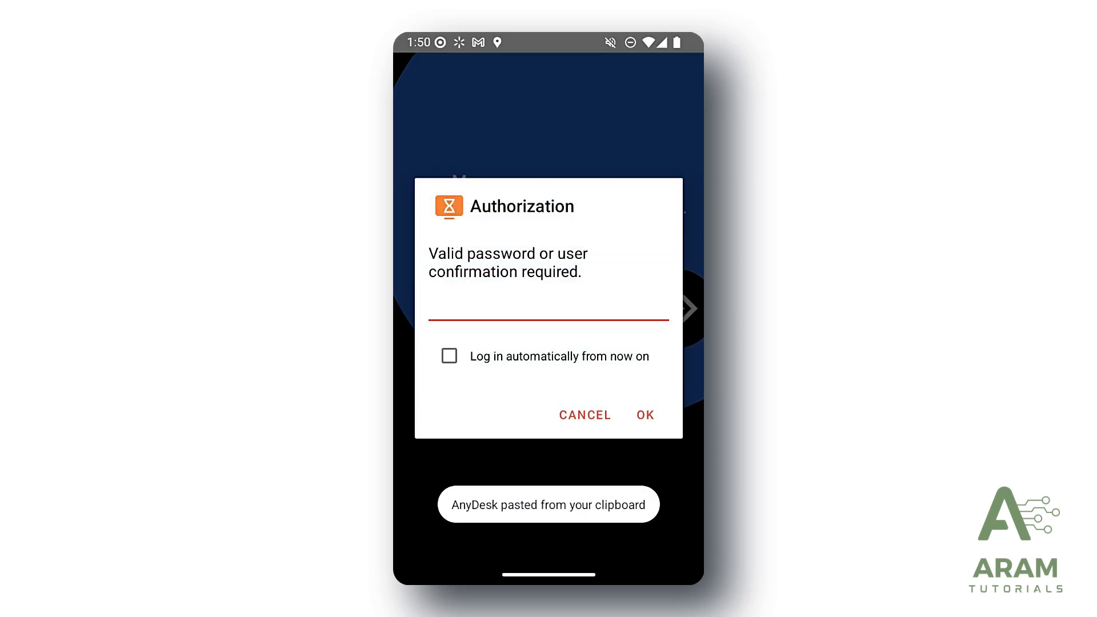
click(549, 308)
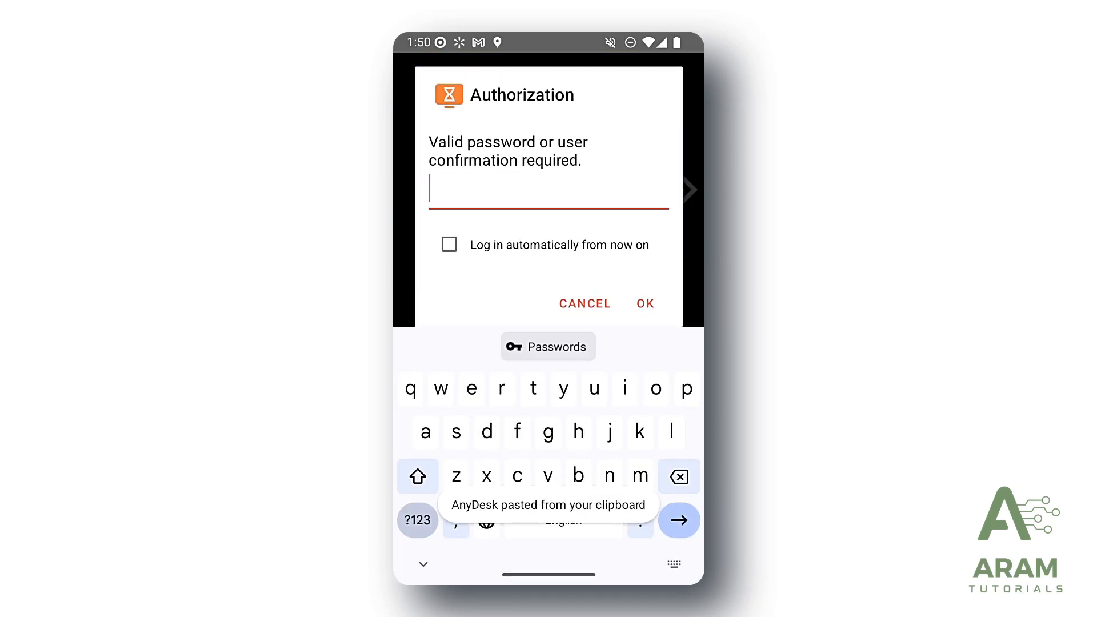
text(@A*******1)
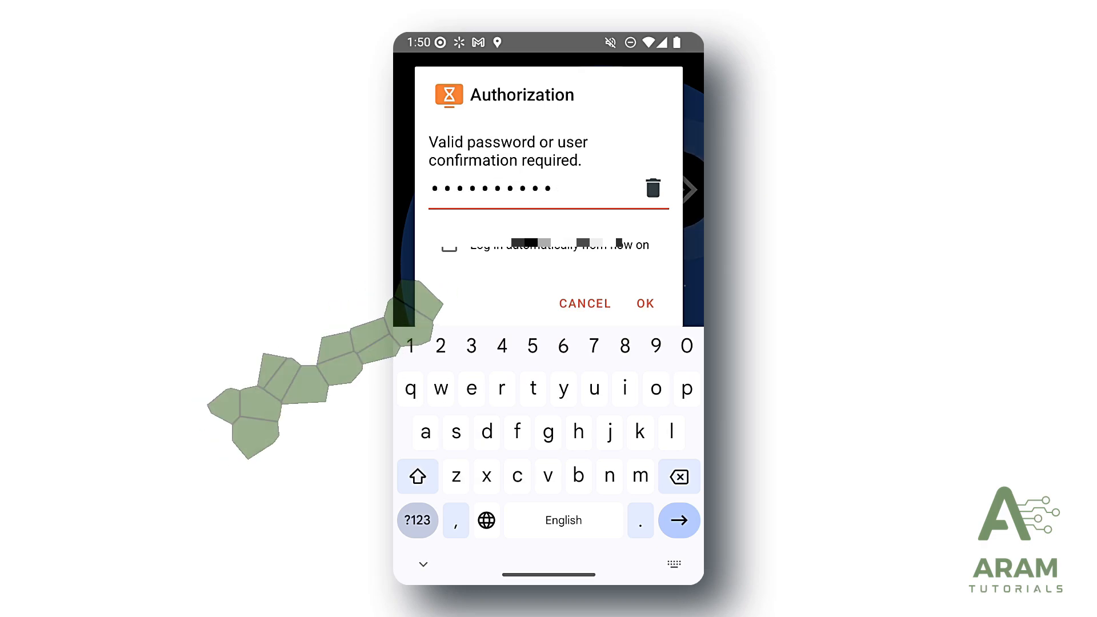
key(Return)
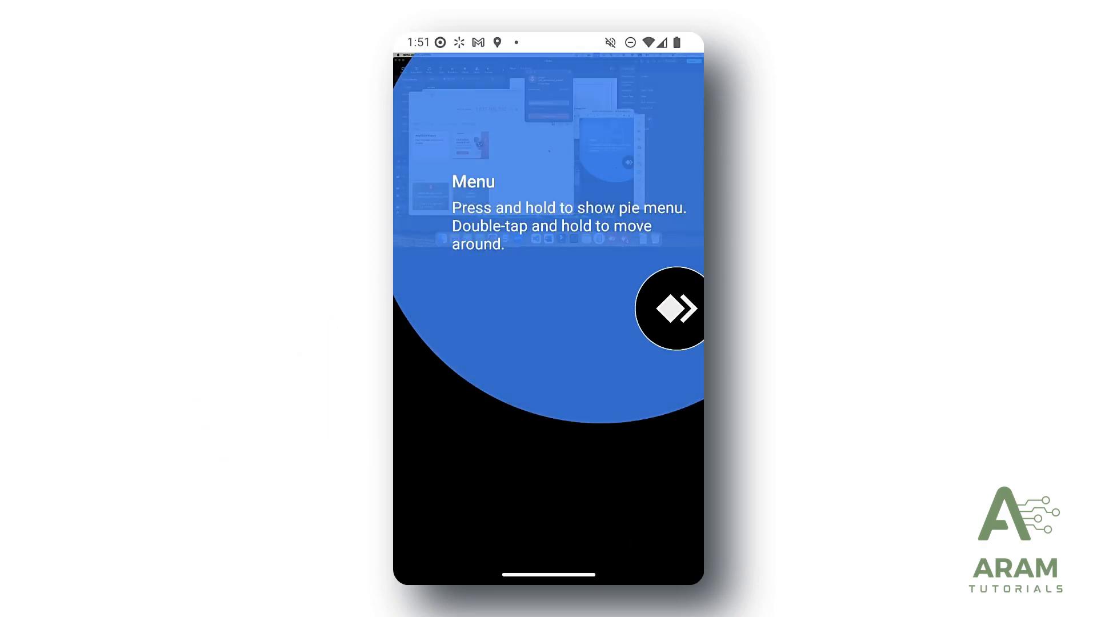